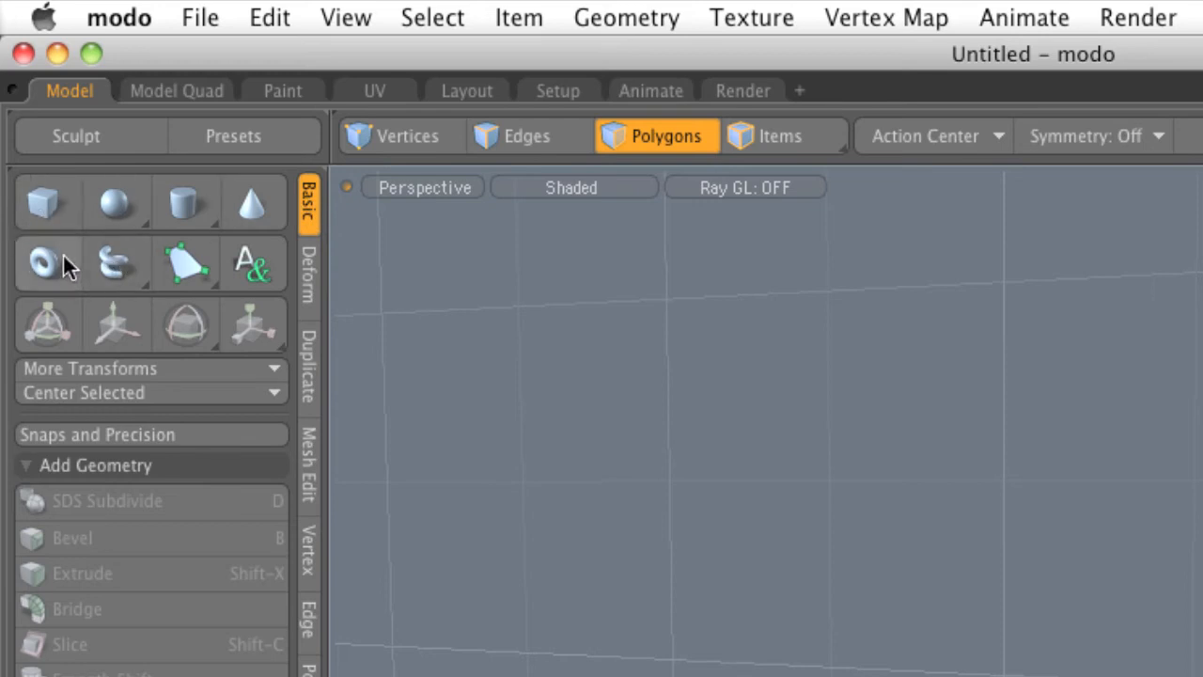
Add a unit cube at the origin of the empty mesh and orbit around it to inspect its faces
key("ctrl")
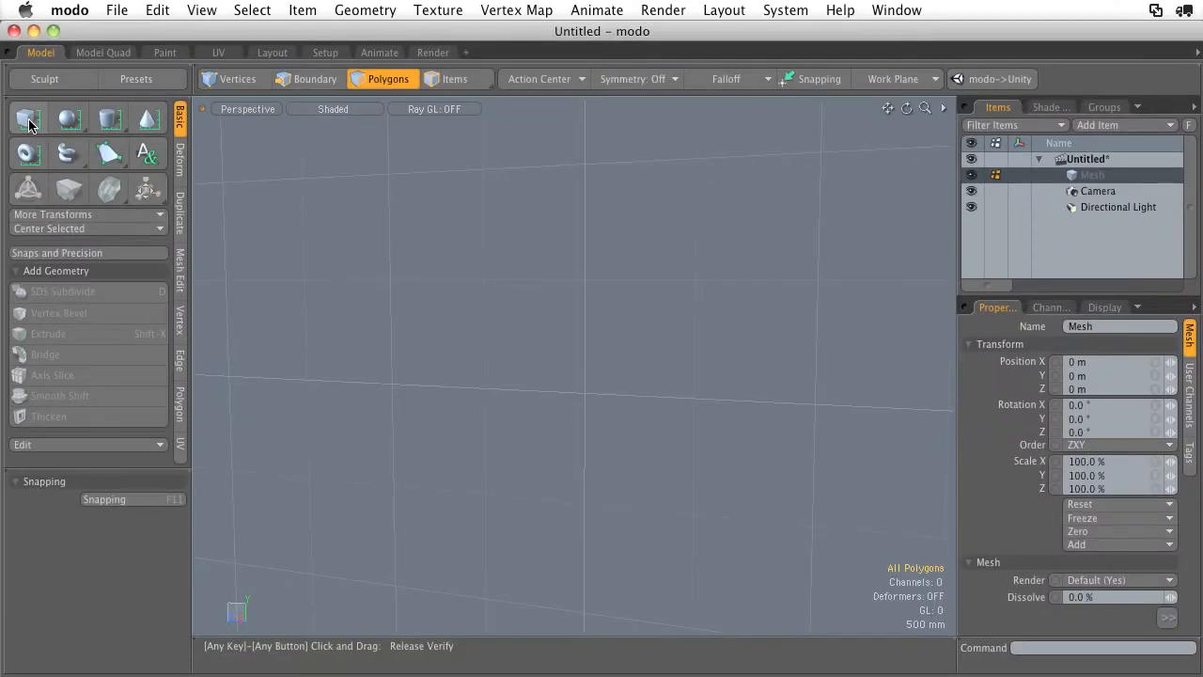
left_click(28, 120)
key("a")
mouse_move(559, 337)
left_mouse_down("alt")
mouse_move(537, 336)
mouse_move(555, 334)
left_mouse_up("alt")
left_click_drag(554, 334, 531, 325, "alt+shift")
key("3")
left_click(440, 311)
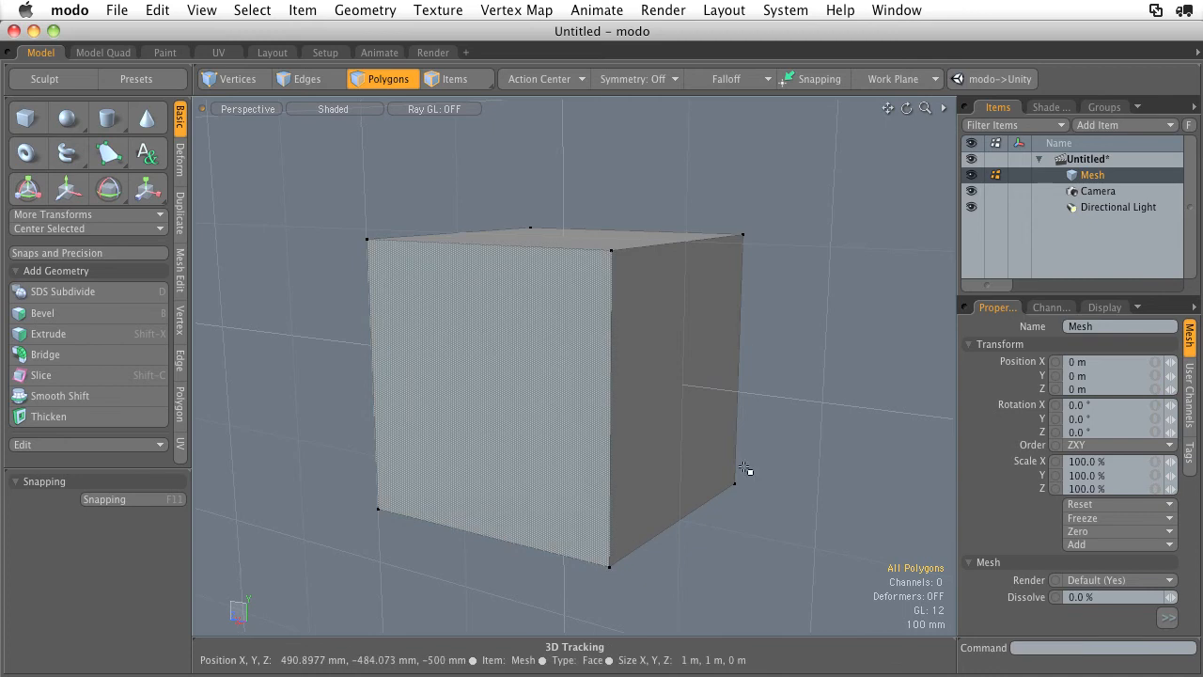
left_click_drag(604, 370, 617, 301, "alt")
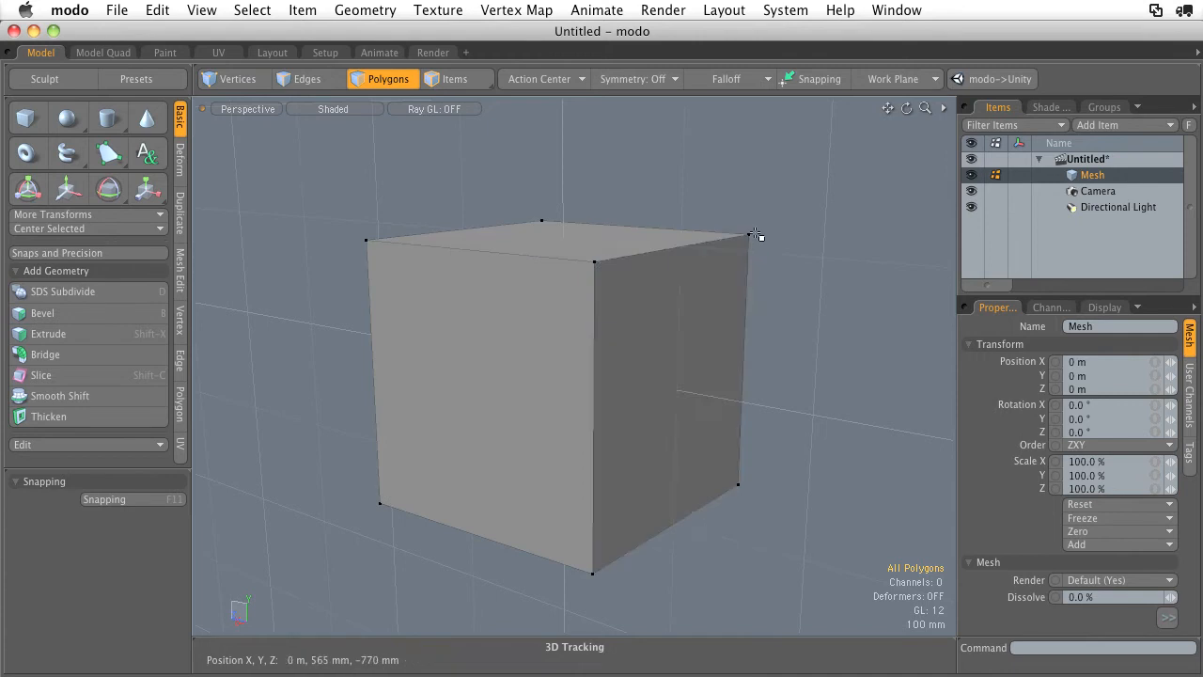
left_click(615, 348)
left_click(491, 394)
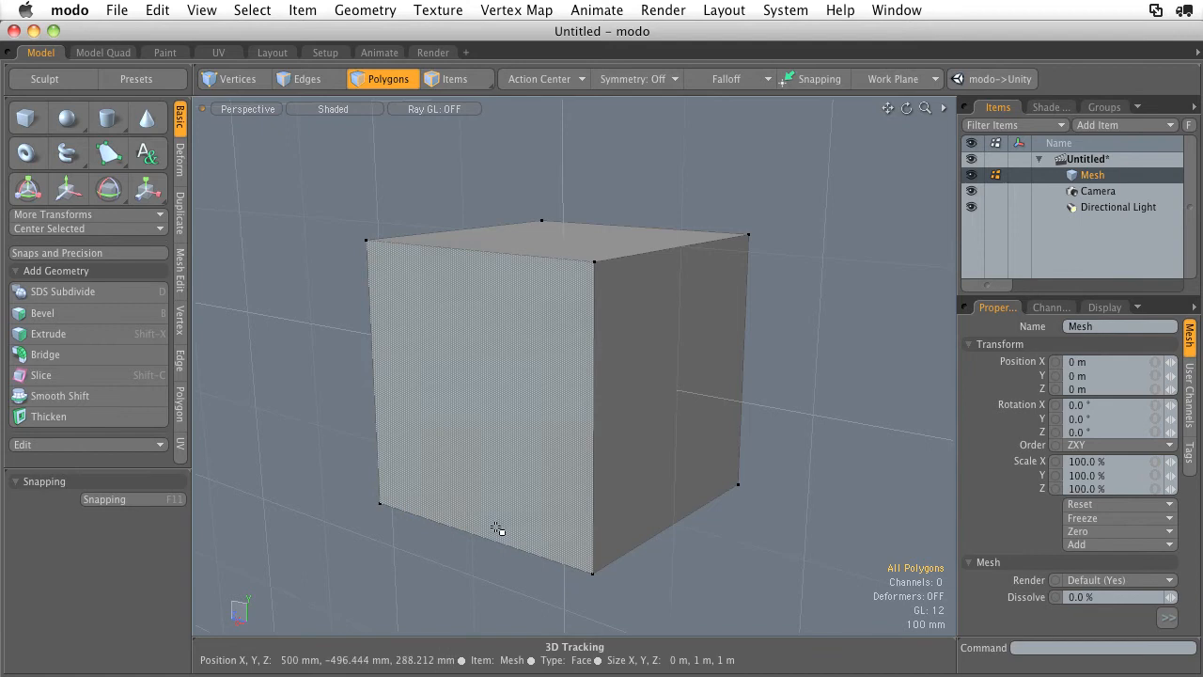
left_click_drag(671, 411, 520, 427, "alt")
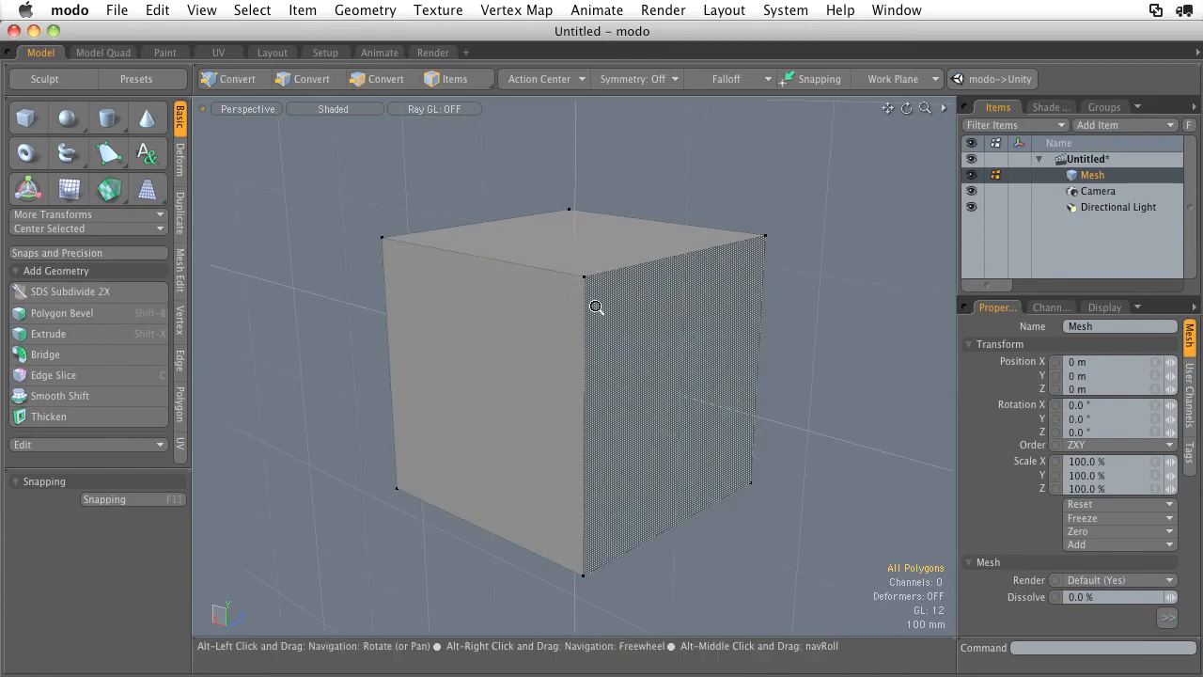
Select all polygons of the cube and delete them to empty the mesh
left_click_drag(596, 306, 531, 280, "ctrl+alt")
left_click_drag(531, 279, 558, 329, "alt")
double_click(545, 328)
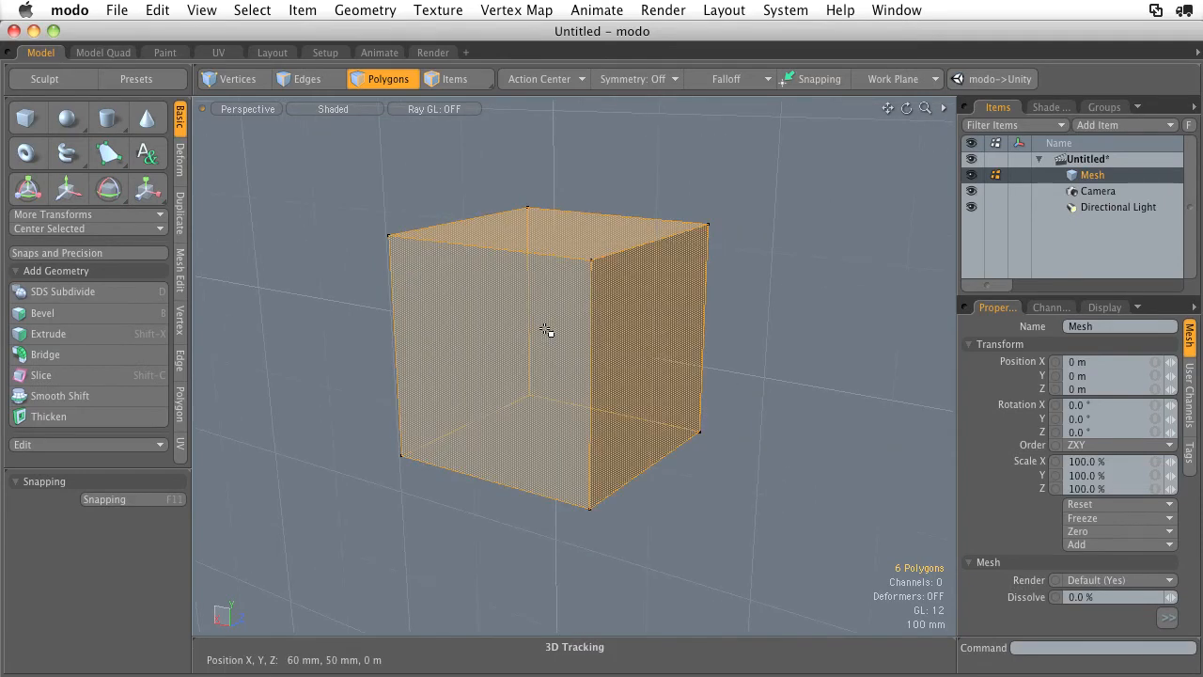
key("Delete")
Add a unit sphere at the origin of the current mesh and view it from several angles
key("ctrl")
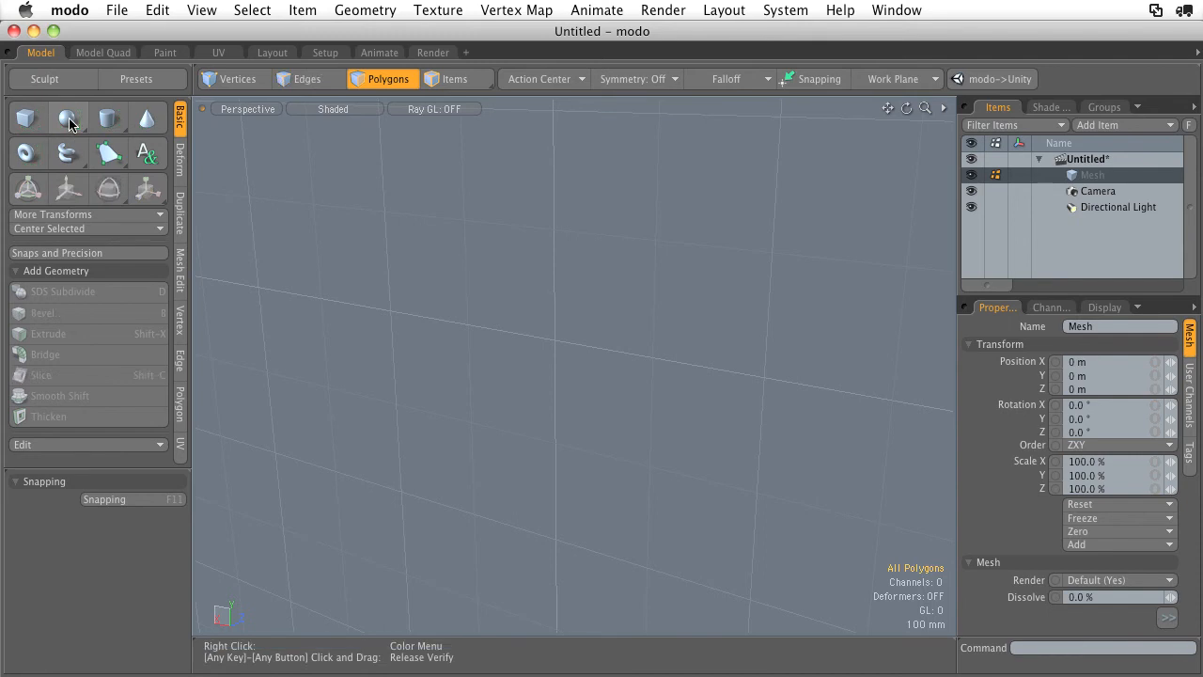
key("ctrl")
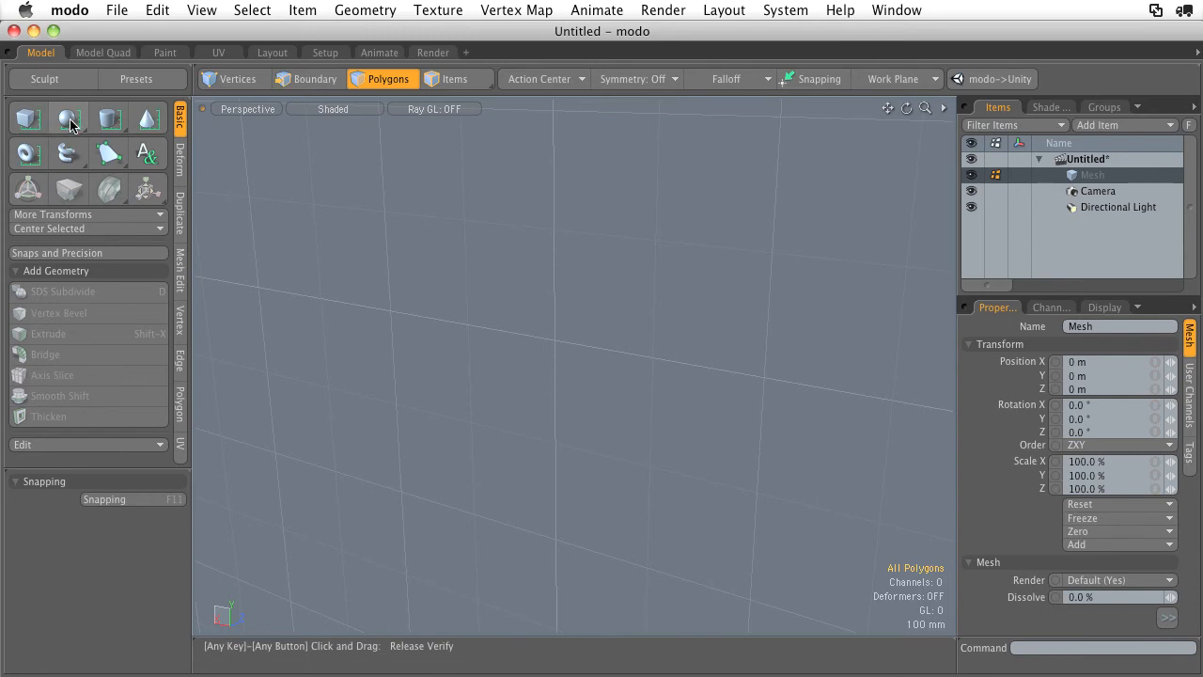
left_click(70, 125, "ctrl")
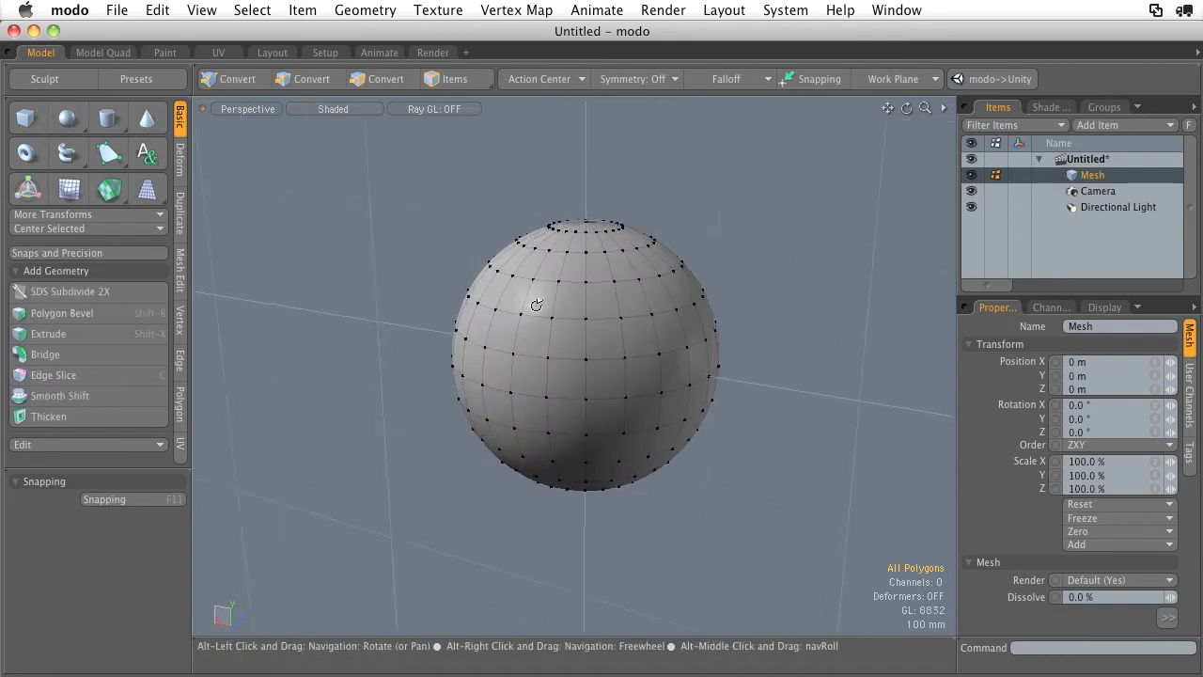
left_click_drag(536, 305, 594, 428, "alt")
left_click_drag(594, 429, 446, 348, "alt+shift")
left_click_drag(446, 347, 612, 371, "alt+shift")
Select all polygons of the sphere and delete them
left_click_drag(613, 371, 608, 368, "ctrl+alt")
double_click(606, 369)
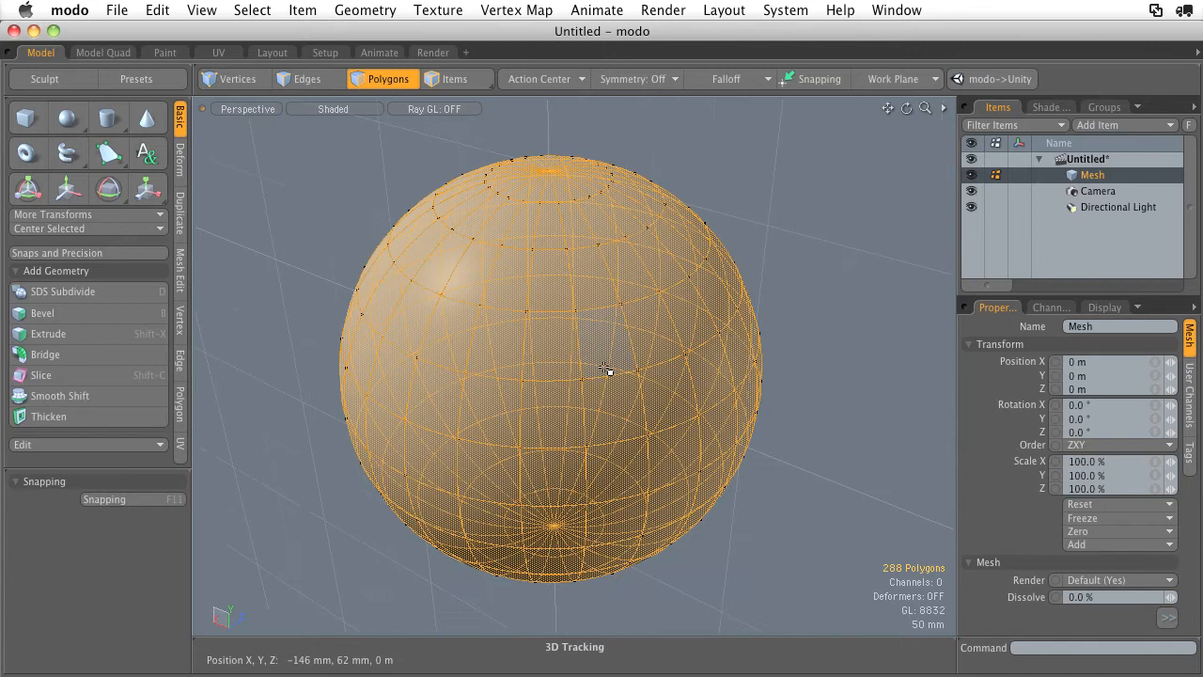
key("Delete")
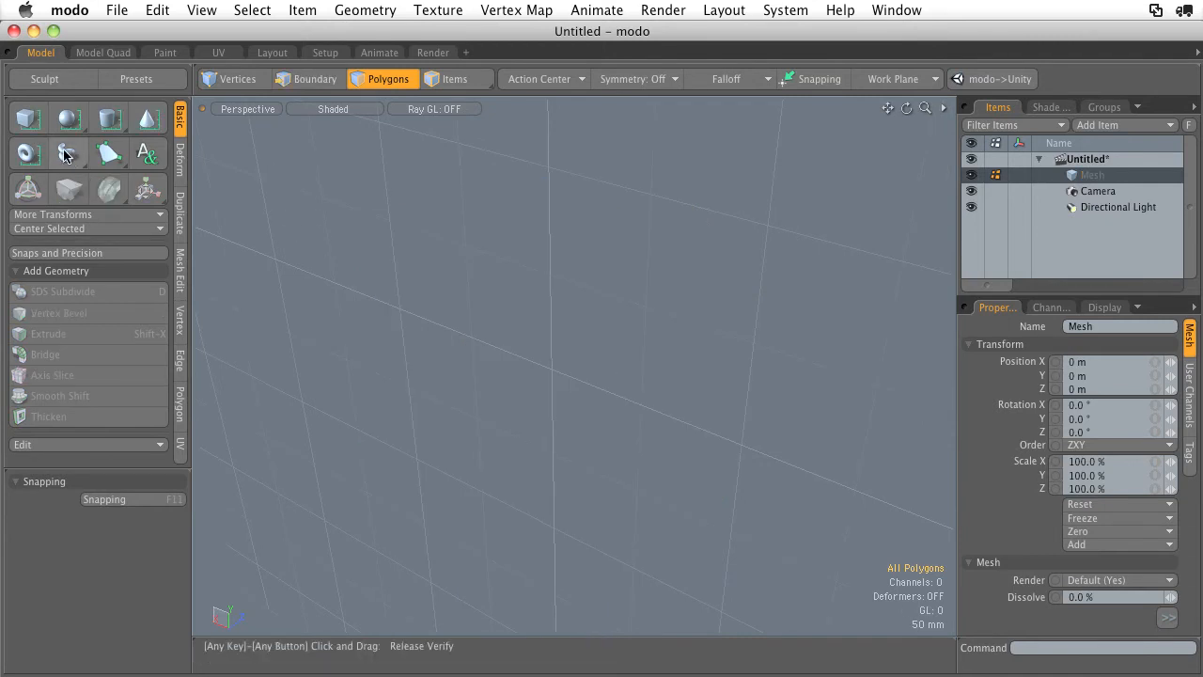
Try out another unit cube at the origin, and delete all its polygons
left_click(24, 118)
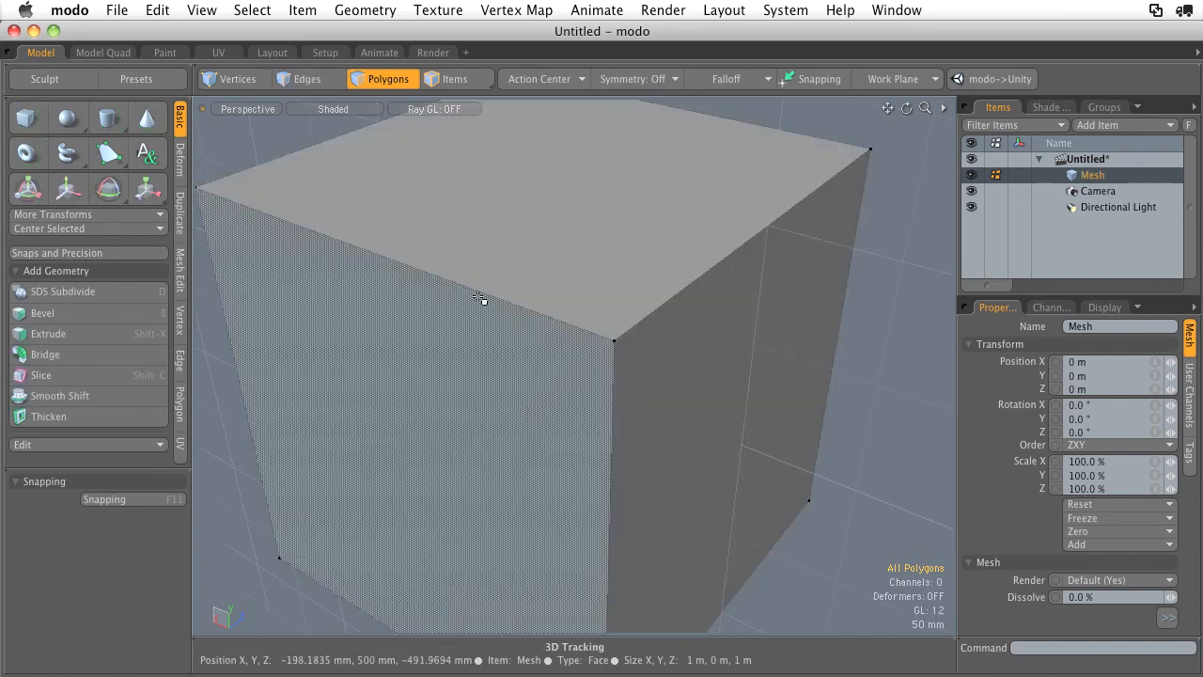
mouse_move(483, 298)
left_mouse_down("alt")
mouse_move(551, 296)
mouse_move(498, 311)
mouse_move(486, 276)
left_mouse_up("alt")
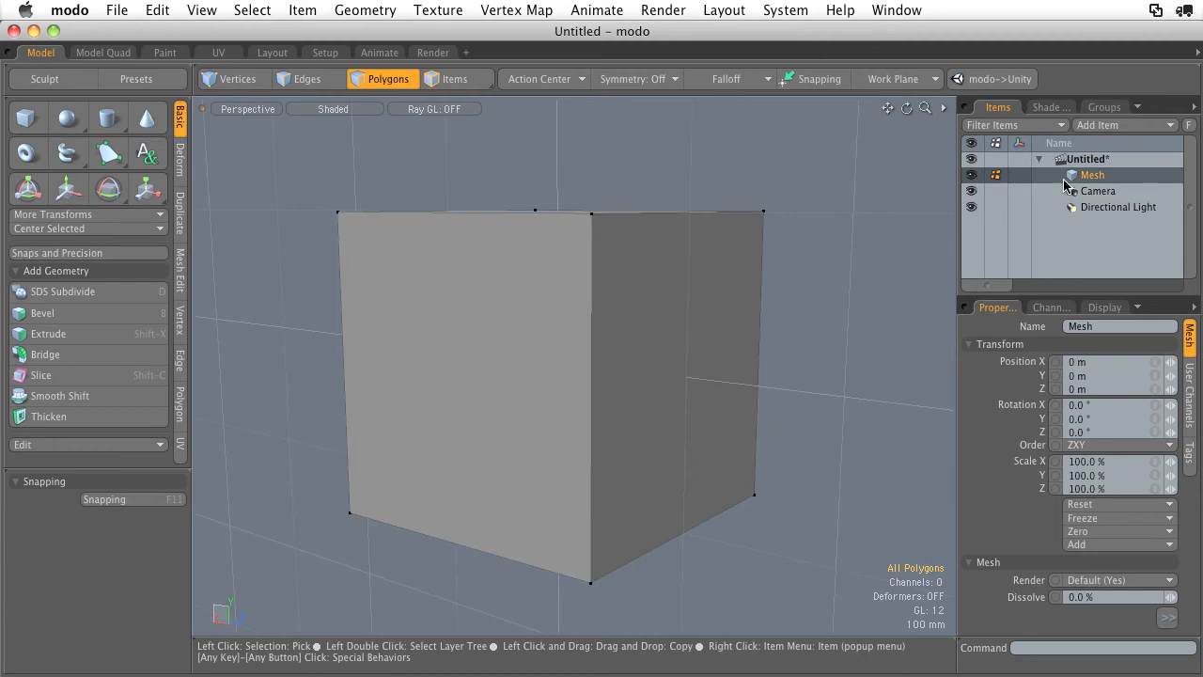
double_click(644, 303)
key("Delete")
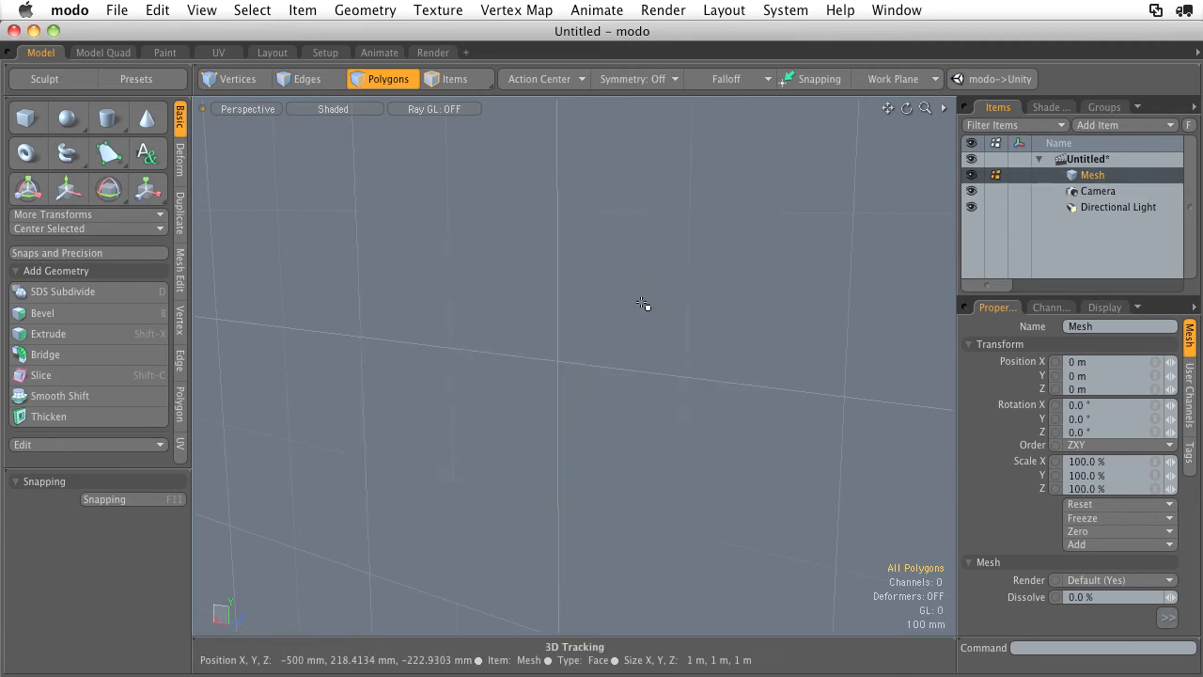
Rename the empty mesh item with a possessive first name followed by "Cube", and add a unit cube to it at the origin
double_click(1090, 177)
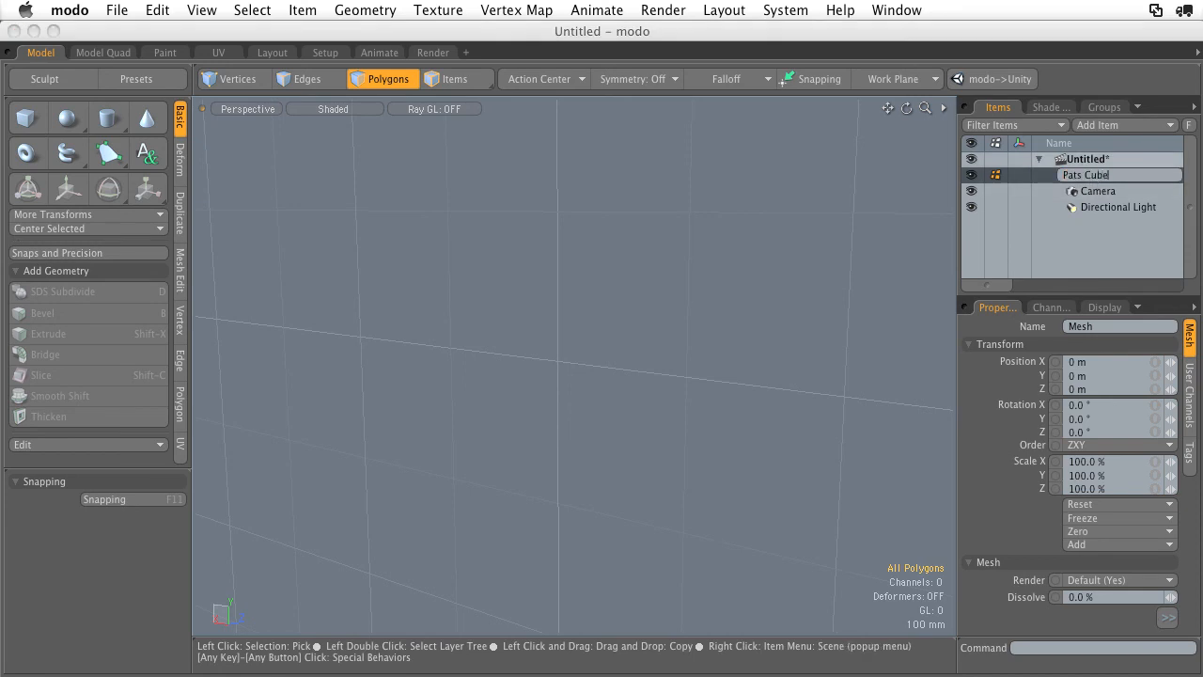
key("Return")
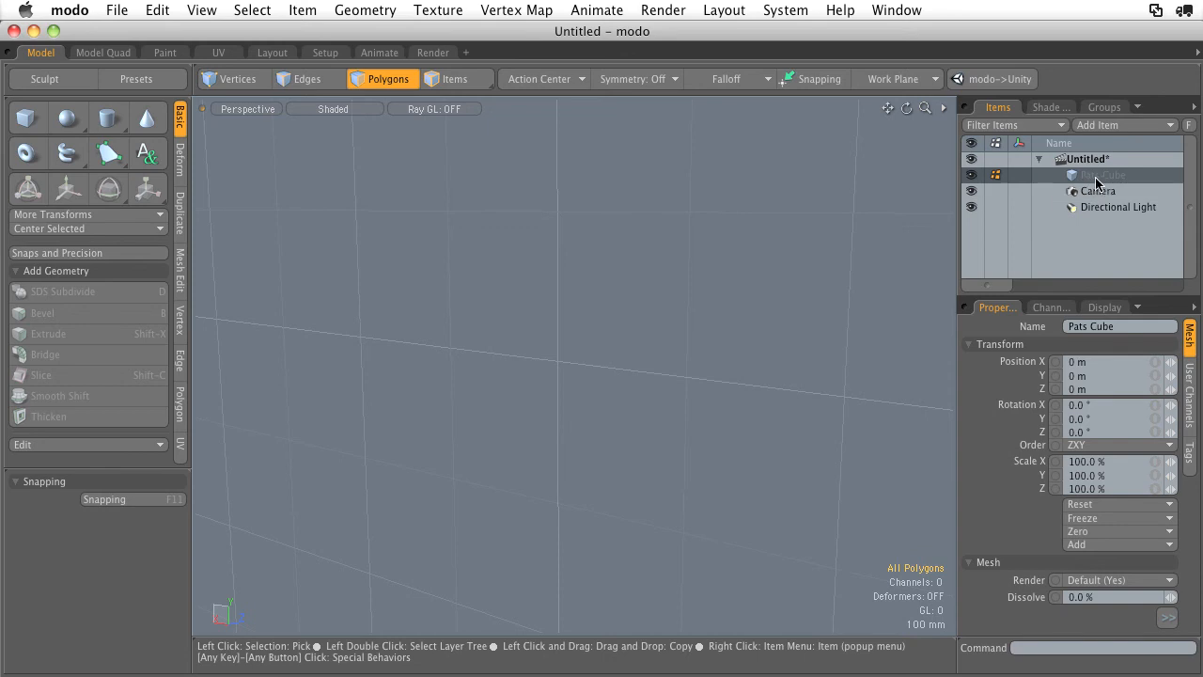
key("shift")
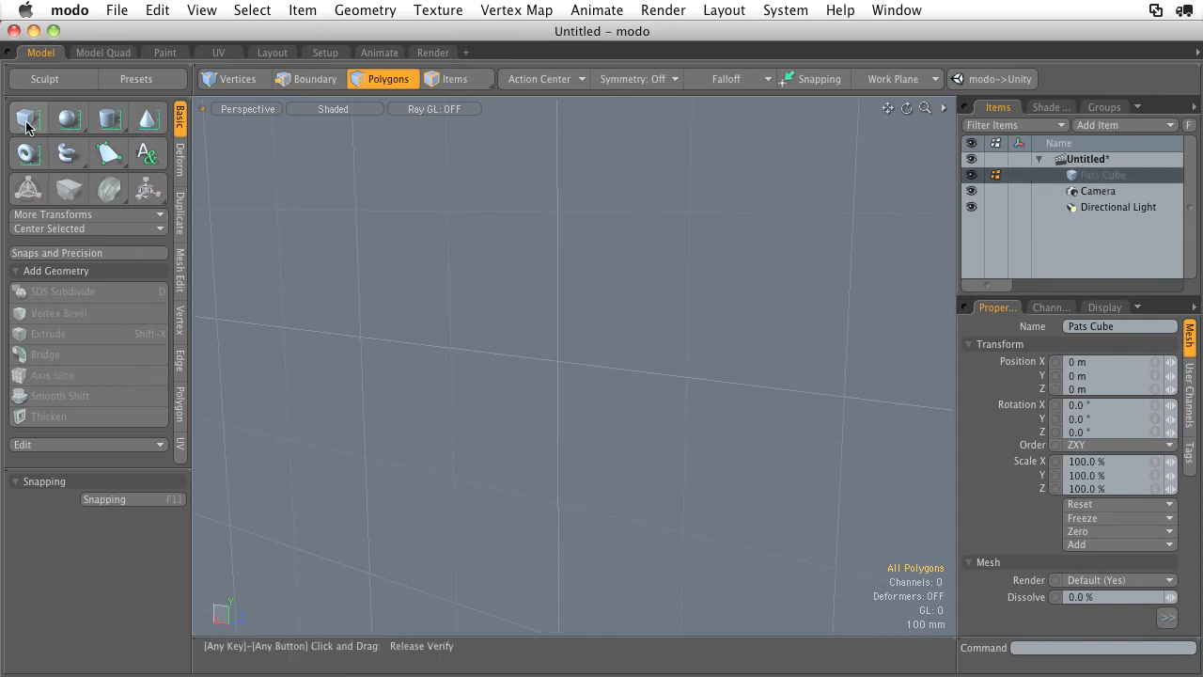
left_click(28, 129, "shift")
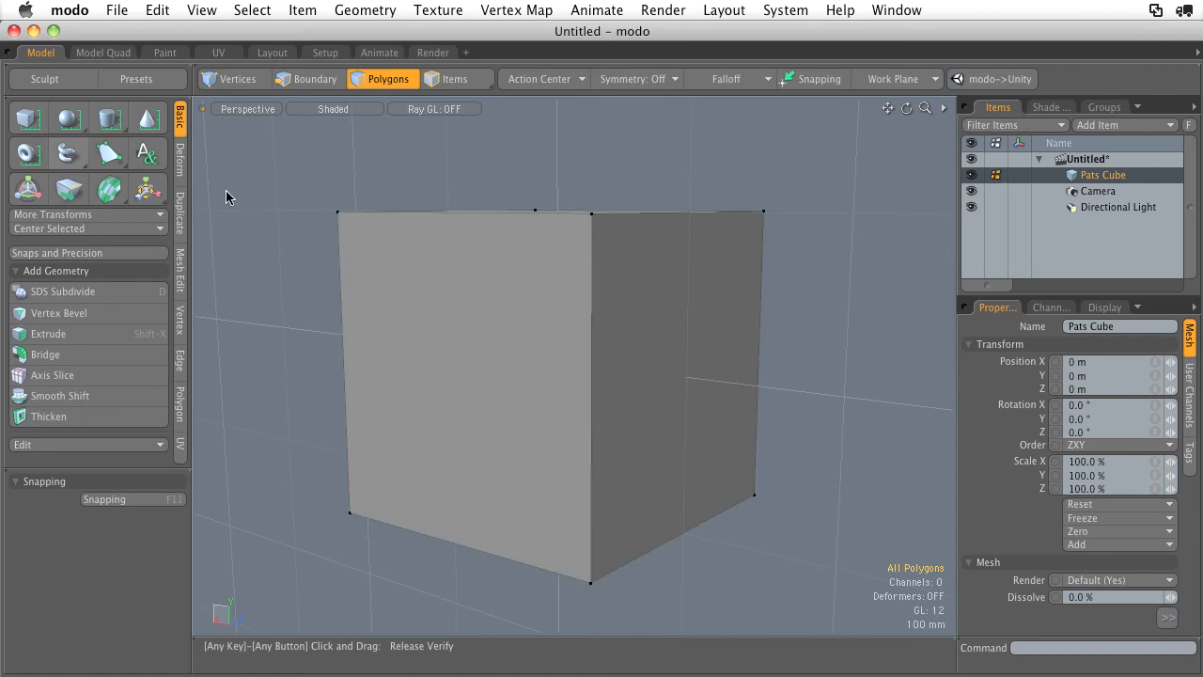
left_click_drag(666, 269, 644, 285, "alt")
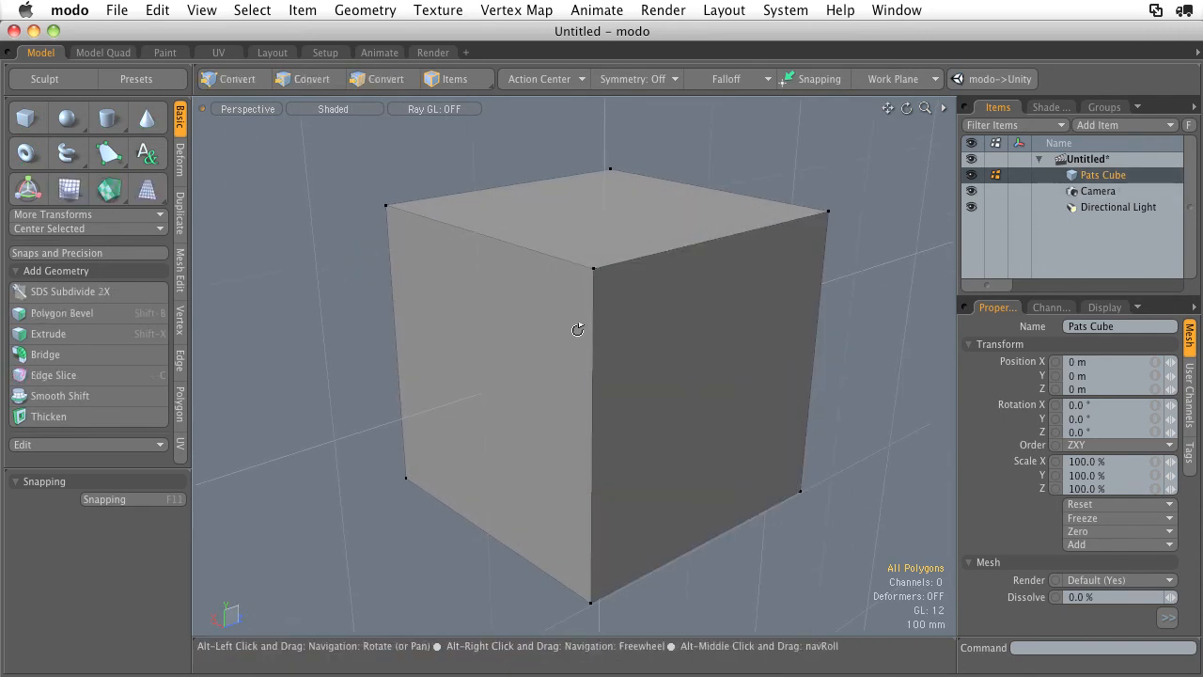
Select the whole cube, move it 2.045 m along X, and clear the selection
left_click_drag(574, 328, 288, 293, "alt")
double_click(567, 365)
key("w")
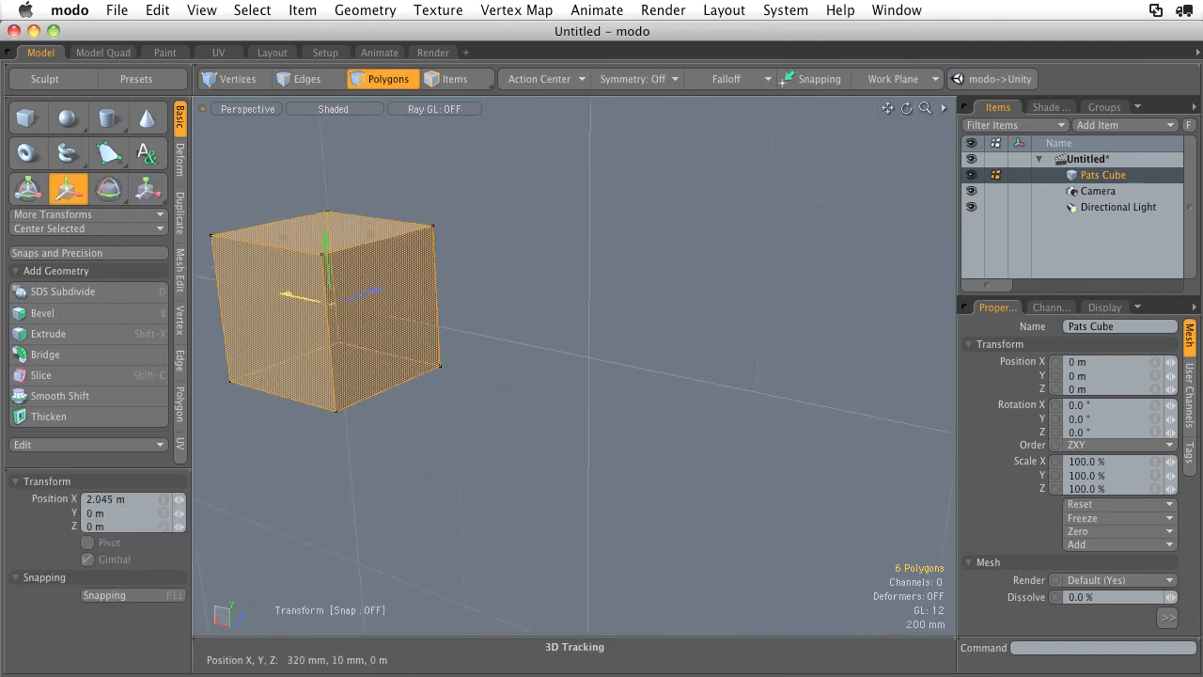
key("q")
left_click(551, 278)
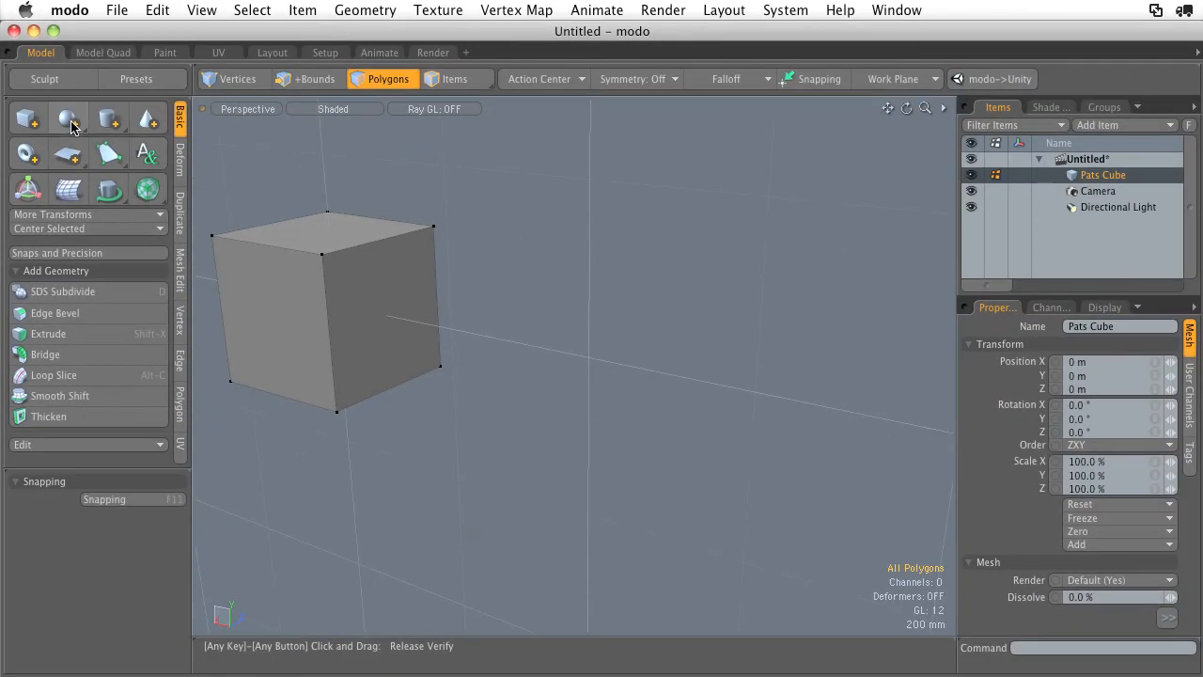
Add a unit sphere at the origin as a separate new mesh item and select all its polygons
left_click(68, 120, "shift")
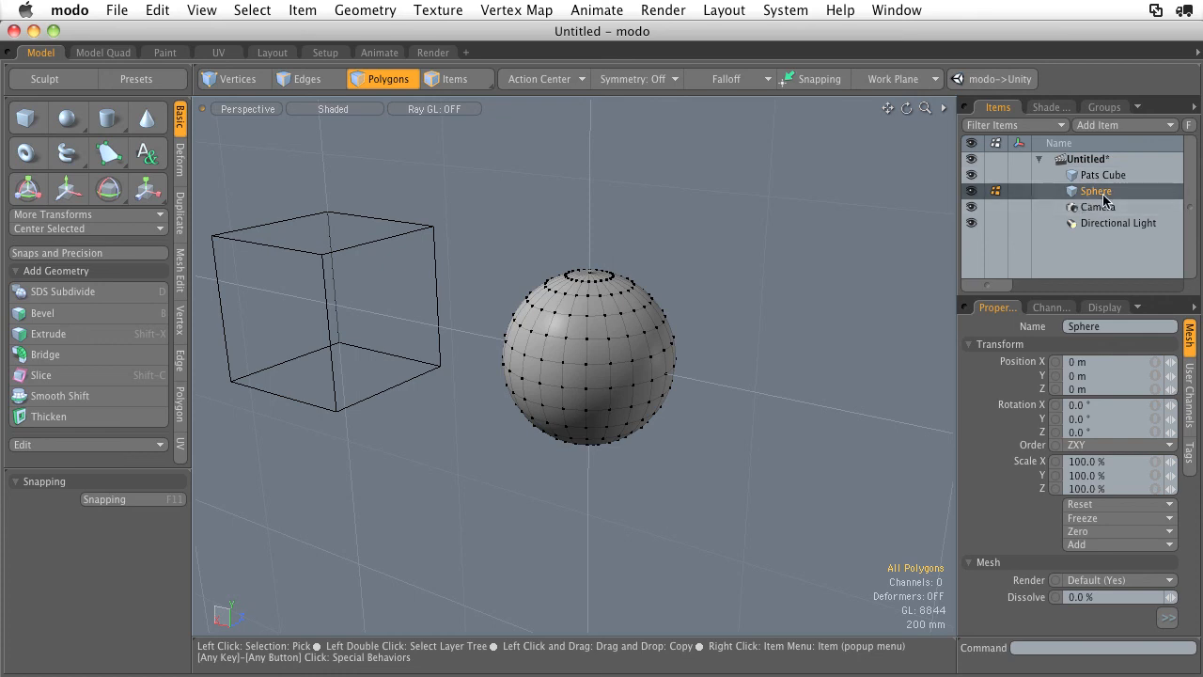
left_click_drag(689, 249, 445, 272, "alt")
double_click(604, 352)
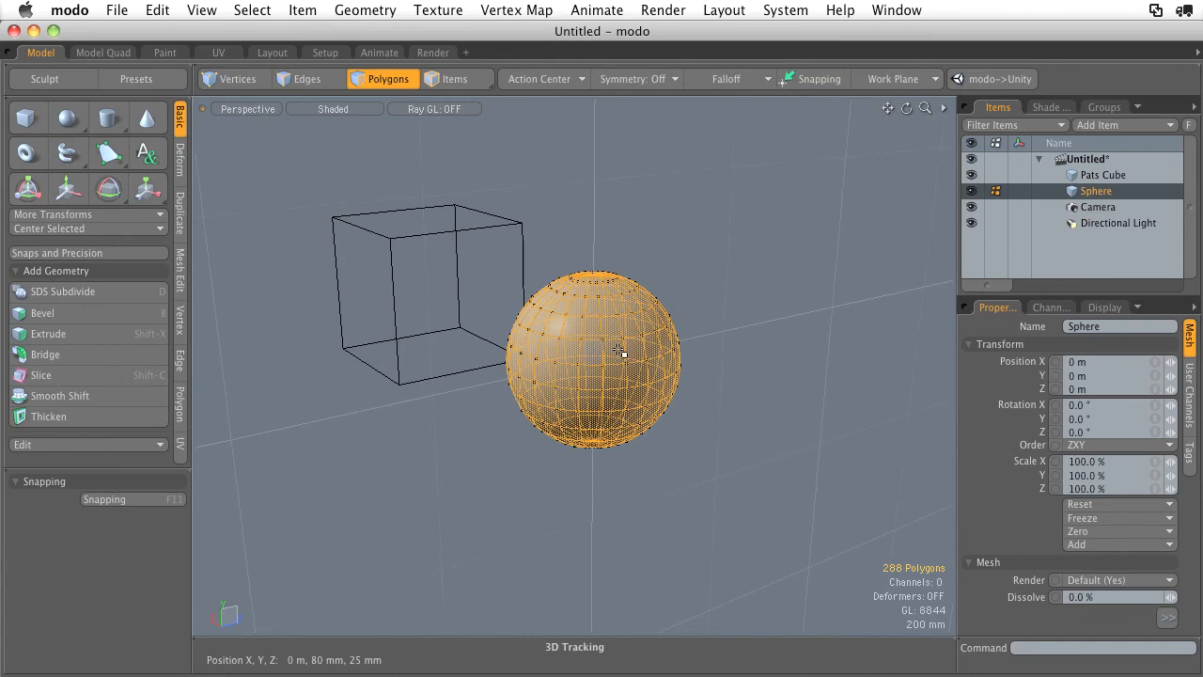
left_click_drag(623, 351, 717, 341, "alt")
mouse_move(649, 315)
left_mouse_down("alt+shift")
mouse_move(680, 341)
mouse_move(727, 340)
mouse_move(659, 332)
left_mouse_up("alt+shift")
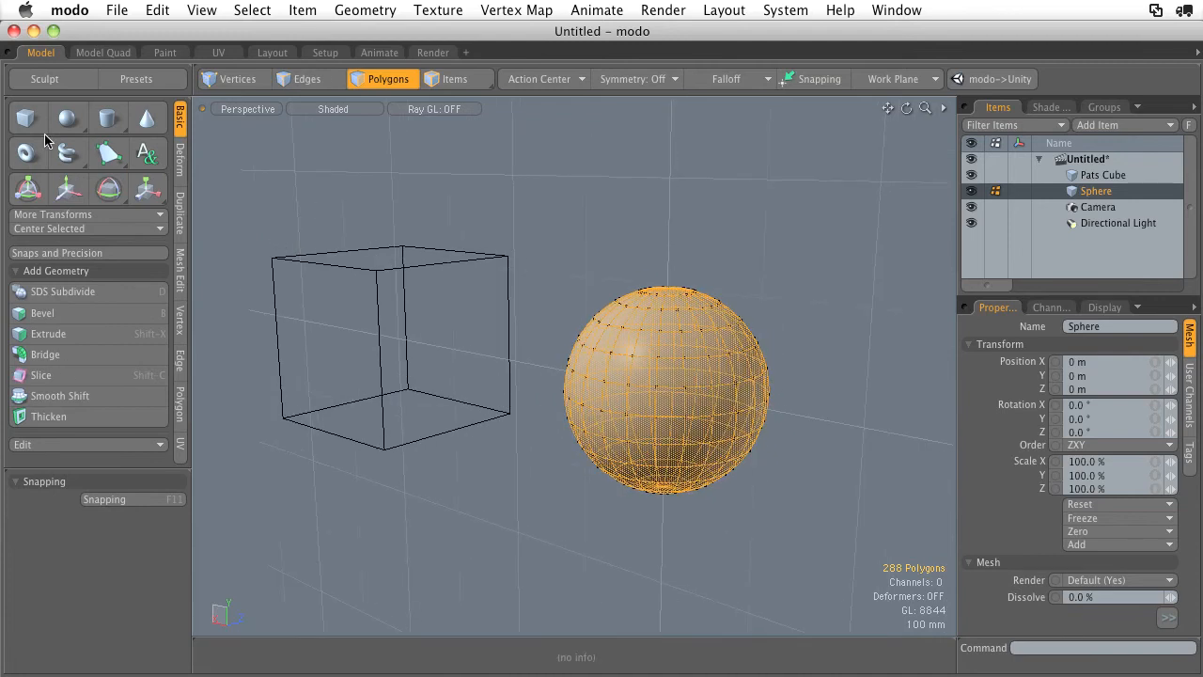
Compare the cube and sphere mesh items by activating each, and move the sphere along Z away from the origin
left_click(1078, 177)
left_click_drag(763, 247, 707, 267, "alt+shift")
mouse_move(707, 267)
left_mouse_down("alt")
mouse_move(723, 273)
mouse_move(700, 280)
left_mouse_up("alt")
left_click_drag(701, 280, 676, 351, "alt")
left_click(1065, 192)
key("w")
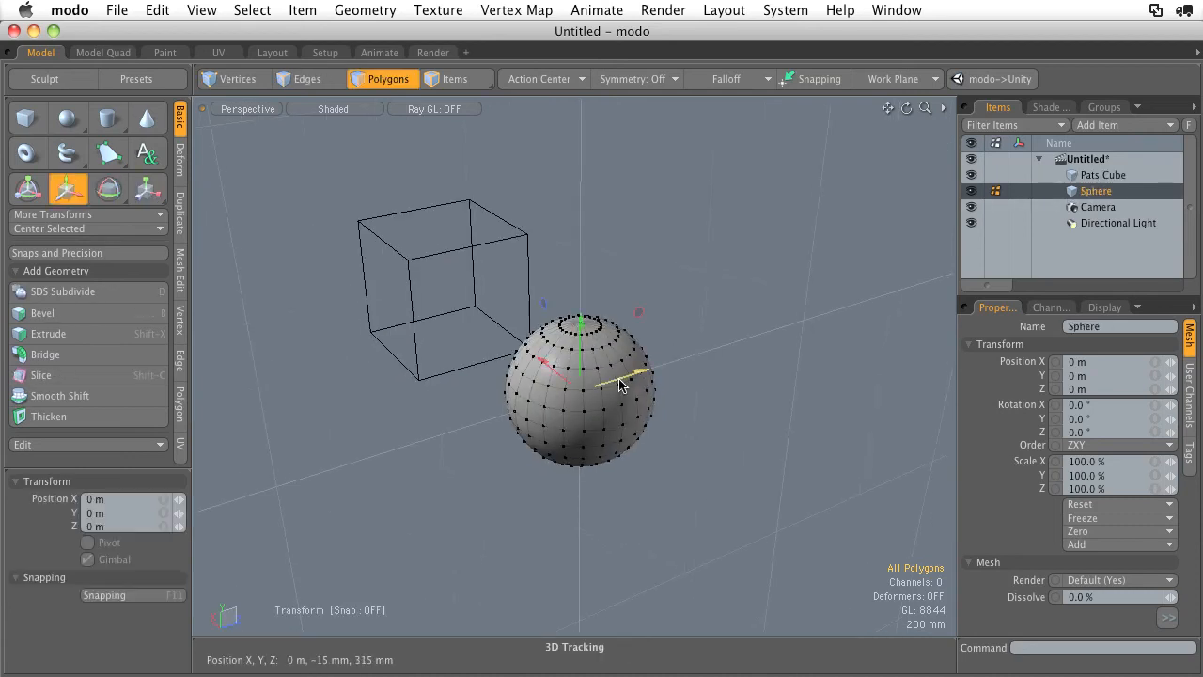
left_click_drag(619, 384, 791, 331)
key("space")
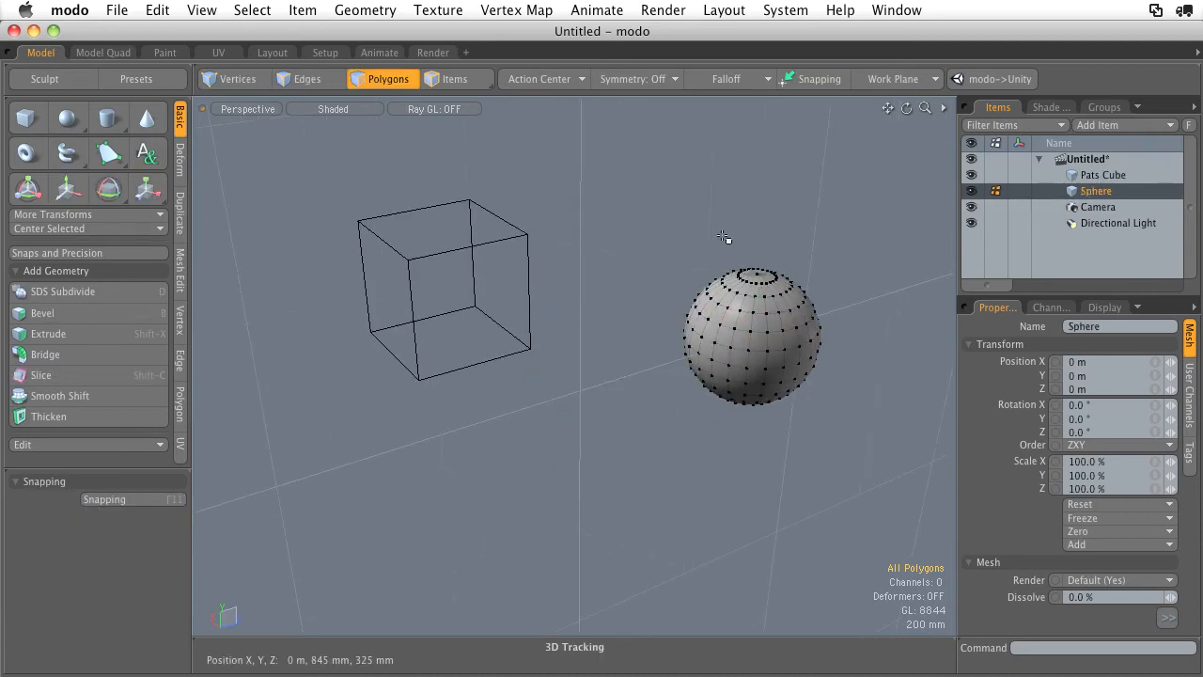
Activate the cube's mesh item and add a unit cylinder at the origin to that same item
left_click(1108, 178)
left_click_drag(392, 438, 456, 315, "alt")
left_click_drag(456, 315, 386, 347, "alt+shift")
left_click_drag(381, 282, 453, 273, "alt+shift")
left_click_drag(453, 272, 418, 254, "alt")
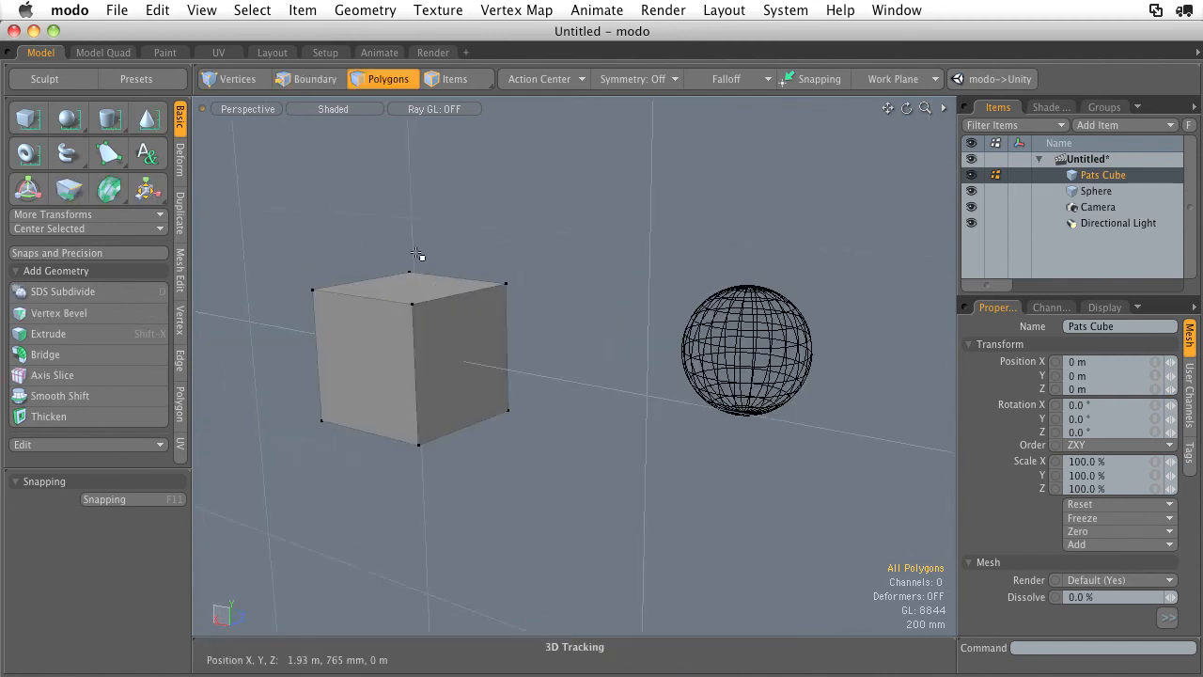
left_click(108, 127)
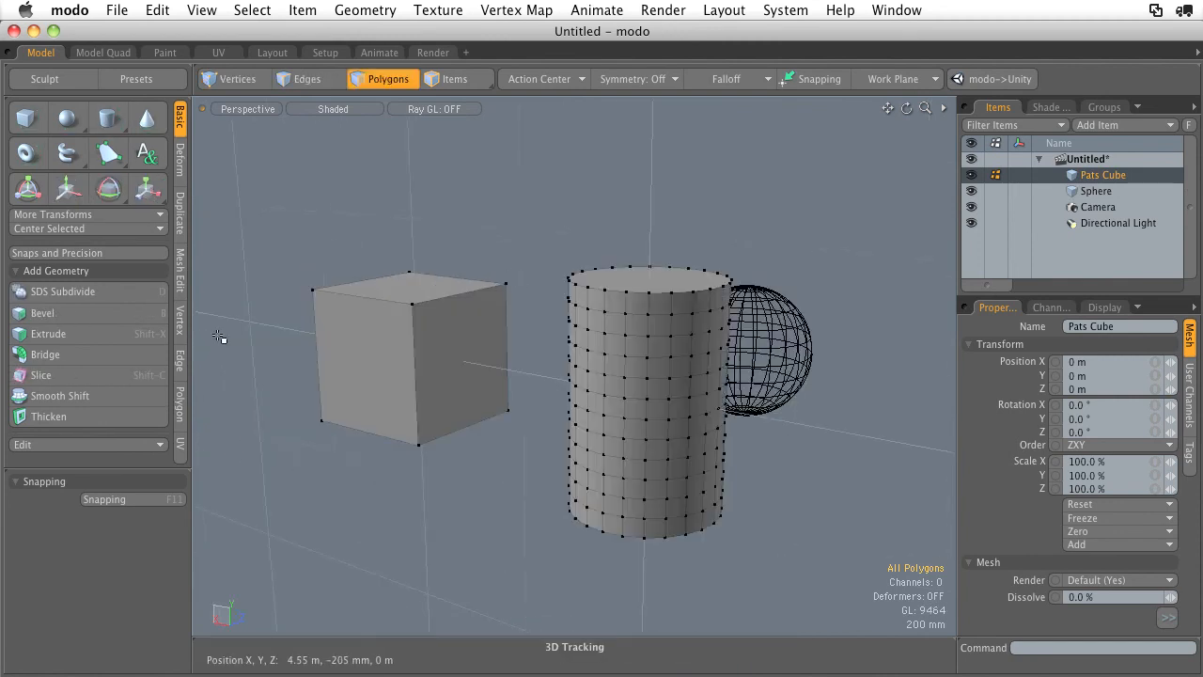
left_click_drag(616, 218, 542, 182, "alt")
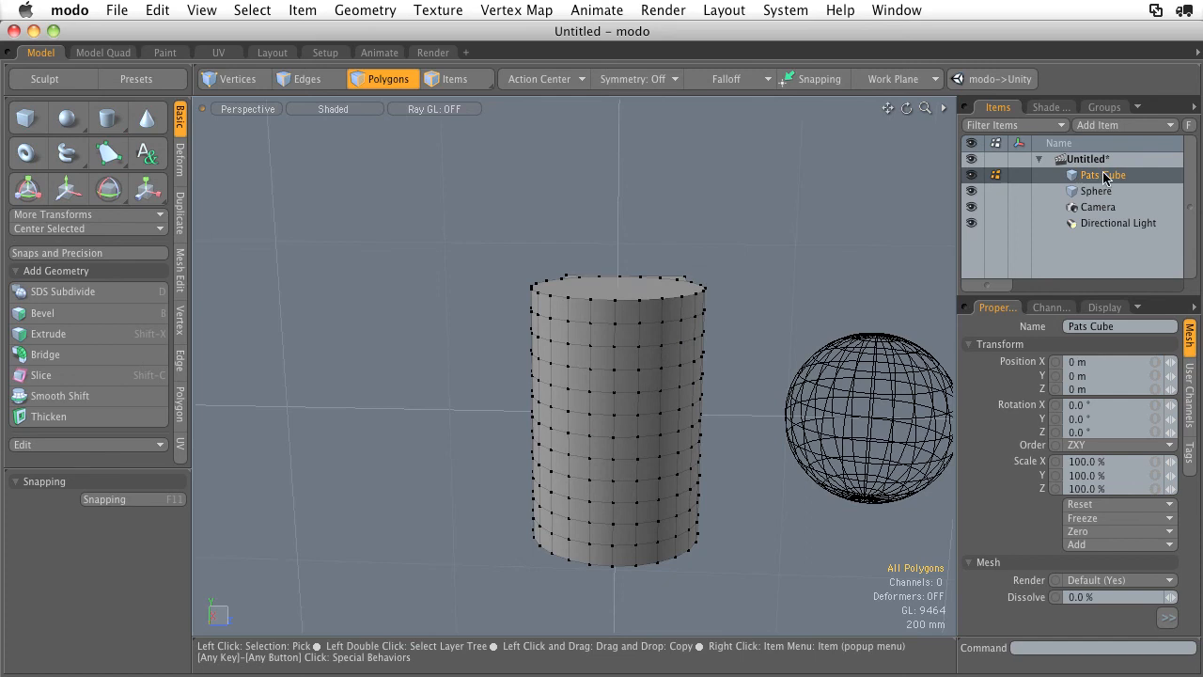
left_click_drag(783, 342, 728, 365, "alt")
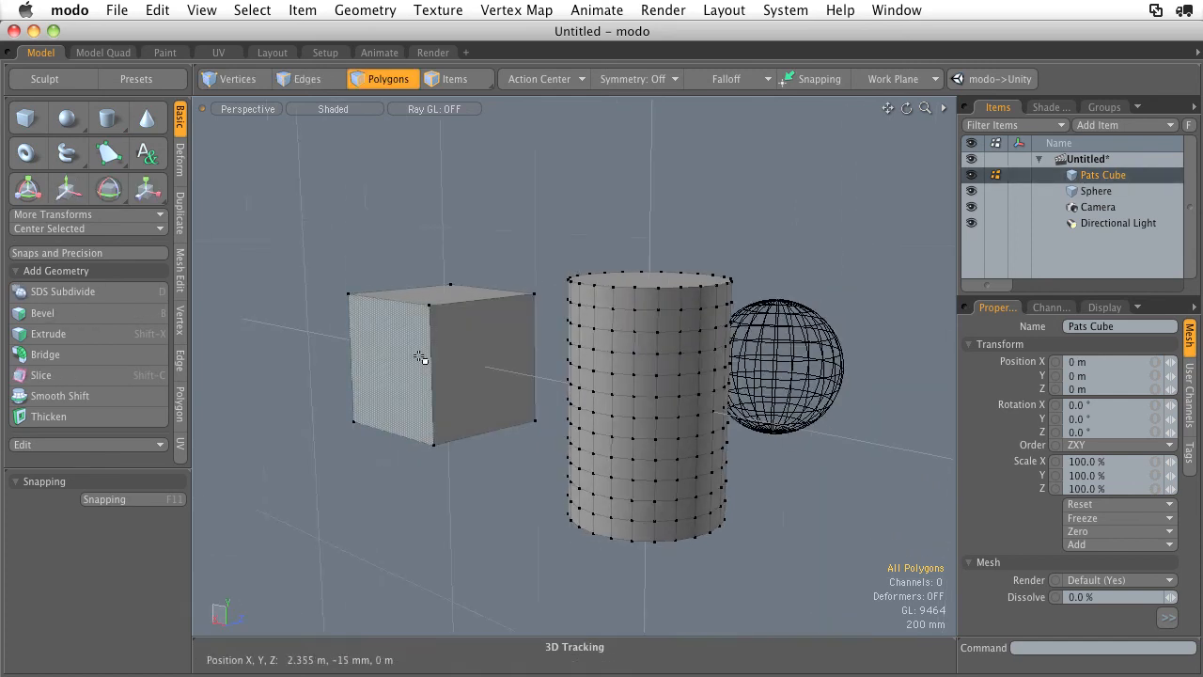
Select the whole cylinder within the cube's mesh item, move it 4.105 m along Z, and clear the selection
double_click(421, 355)
double_click(613, 425)
left_click_drag(652, 406, 743, 405, "alt")
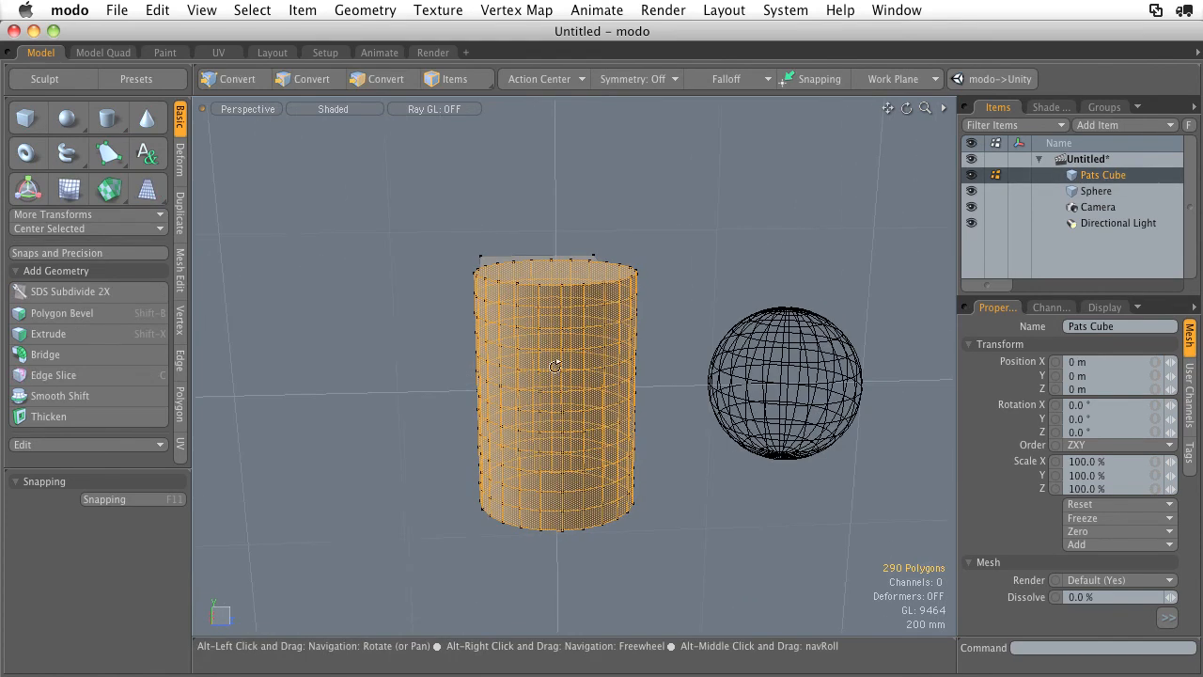
key("shift")
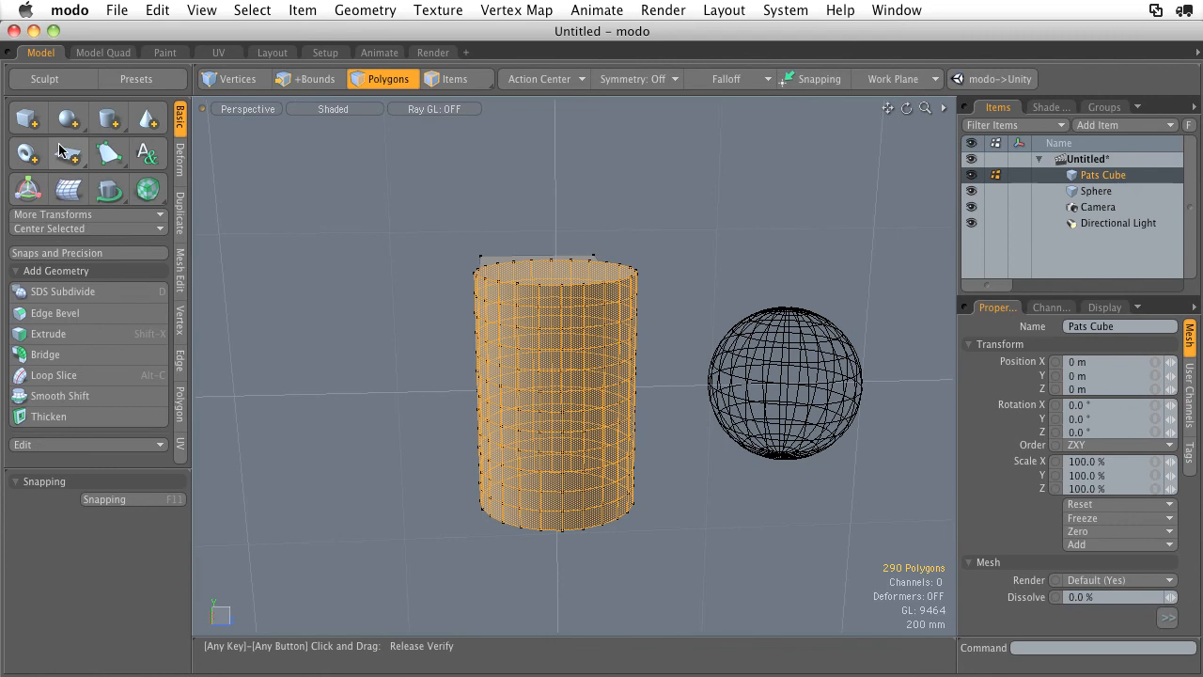
left_click_drag(344, 244, 556, 188, "alt")
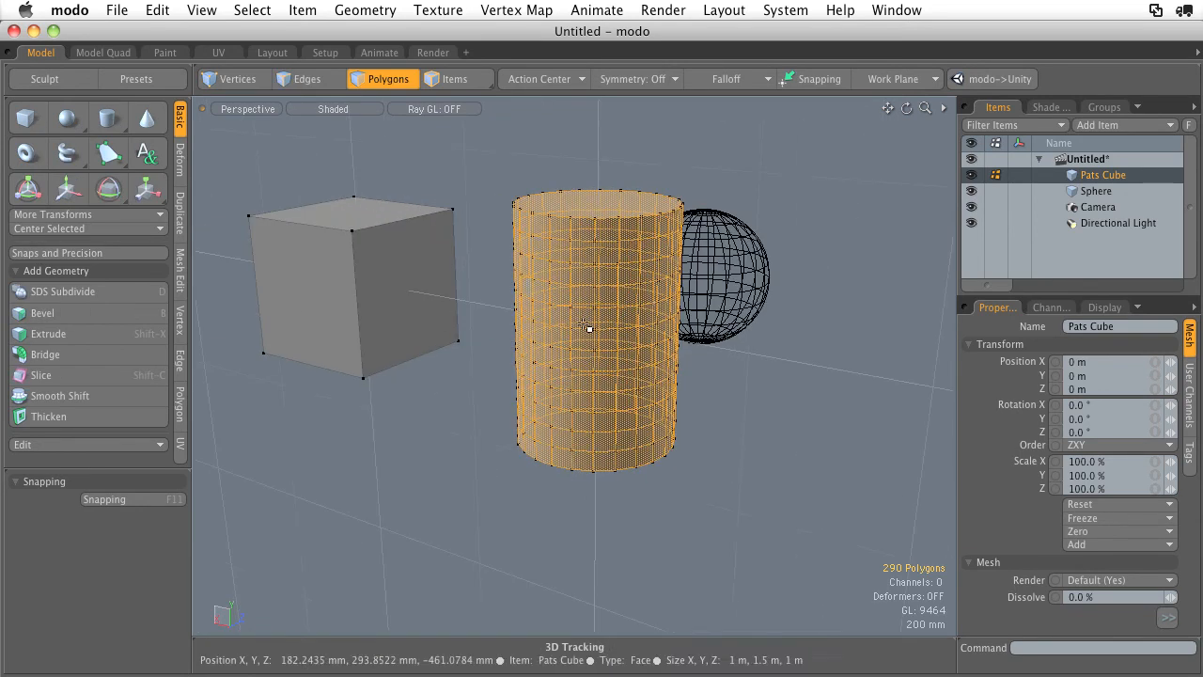
key("w")
left_click_drag(628, 313, 827, 226)
left_click_drag(526, 290, 566, 215, "alt")
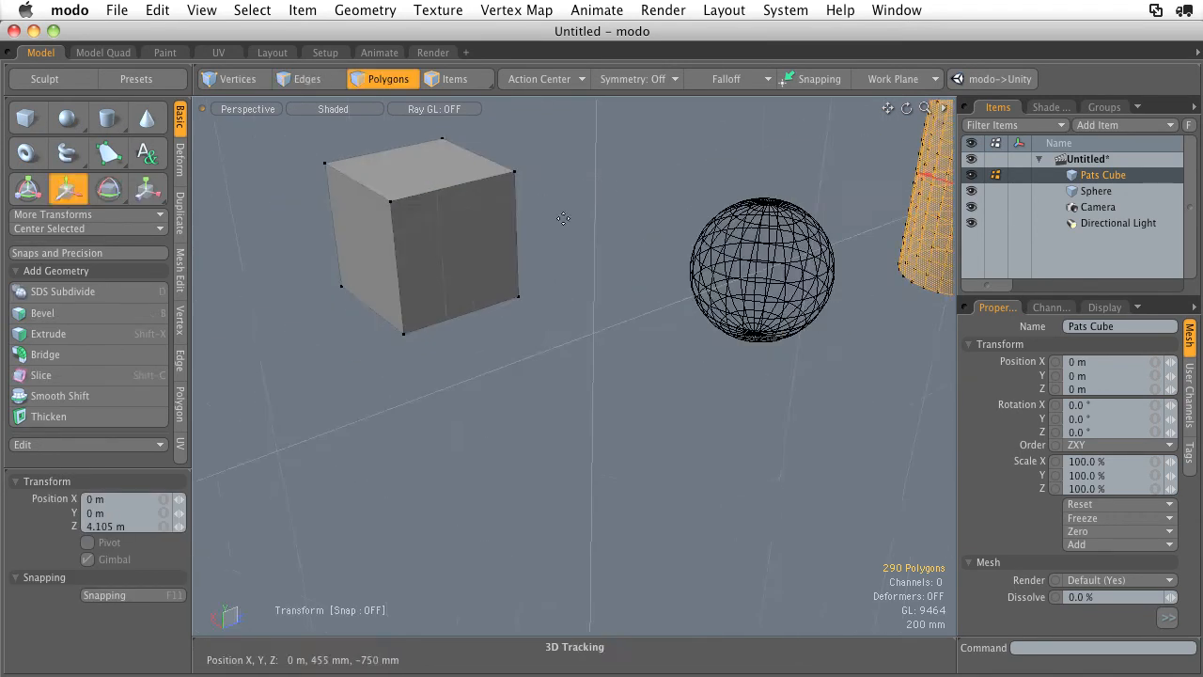
key("q")
left_click(569, 225)
Add a unit toroid at the origin as a separate new mesh item
left_click_drag(594, 255, 531, 329, "alt+shift")
left_click_drag(531, 329, 577, 230, "alt")
key("shift")
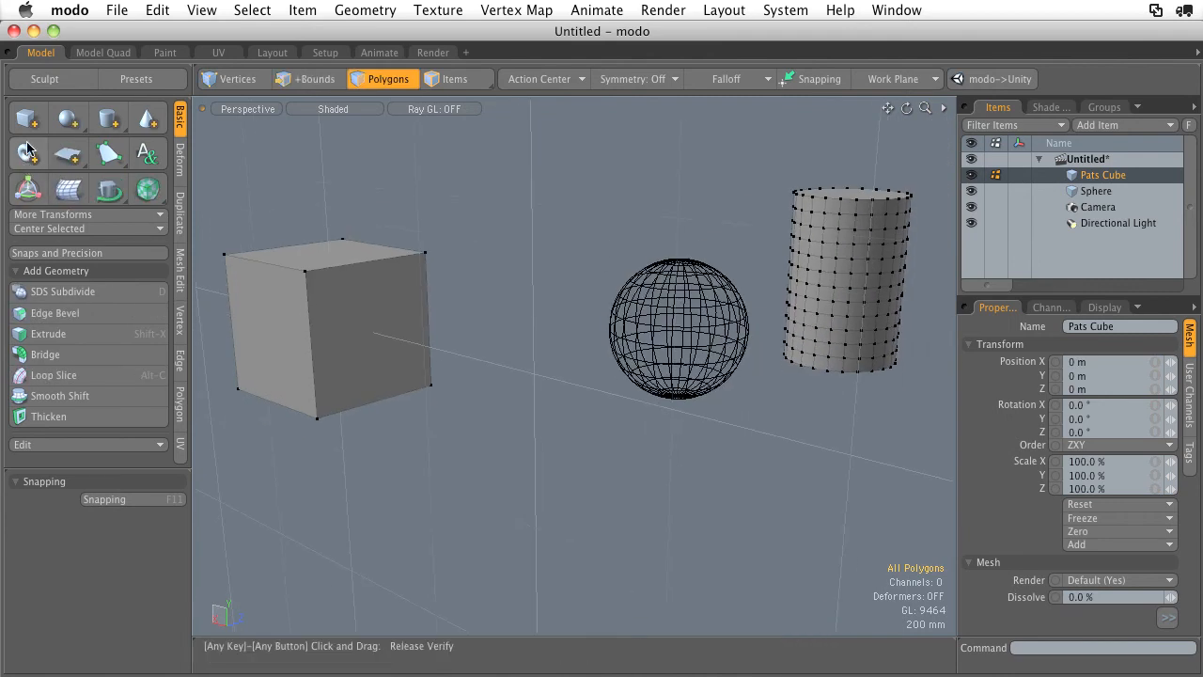
left_click(27, 153, "shift")
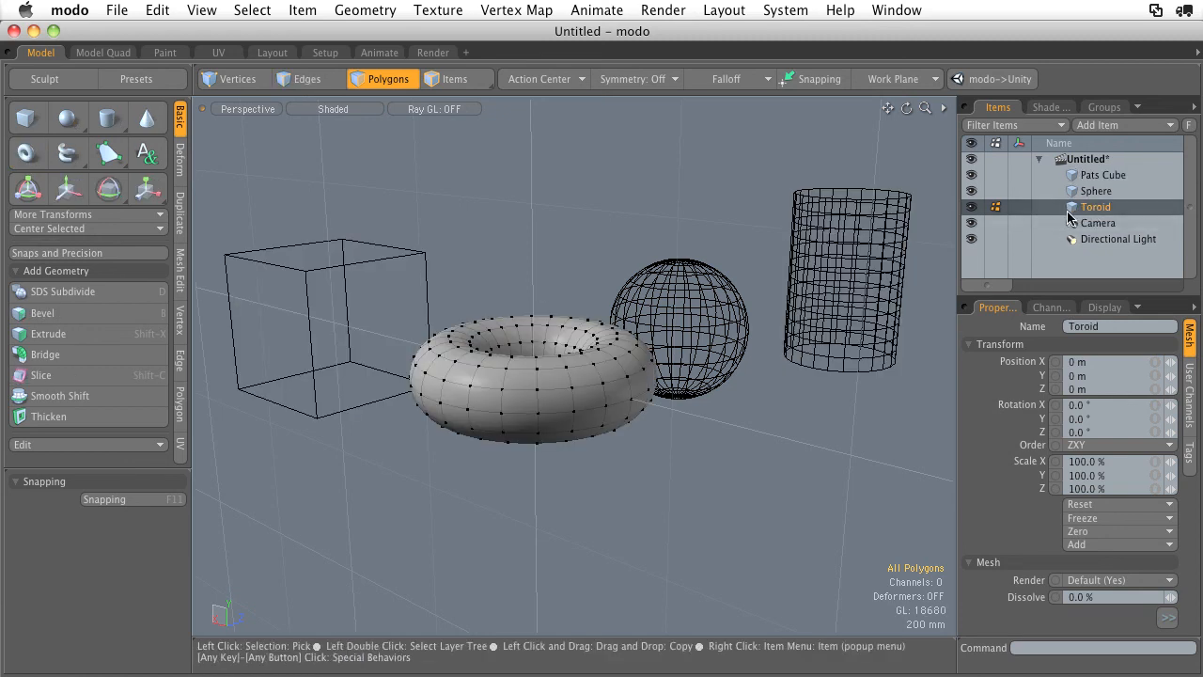
left_click_drag(667, 306, 610, 272, "alt")
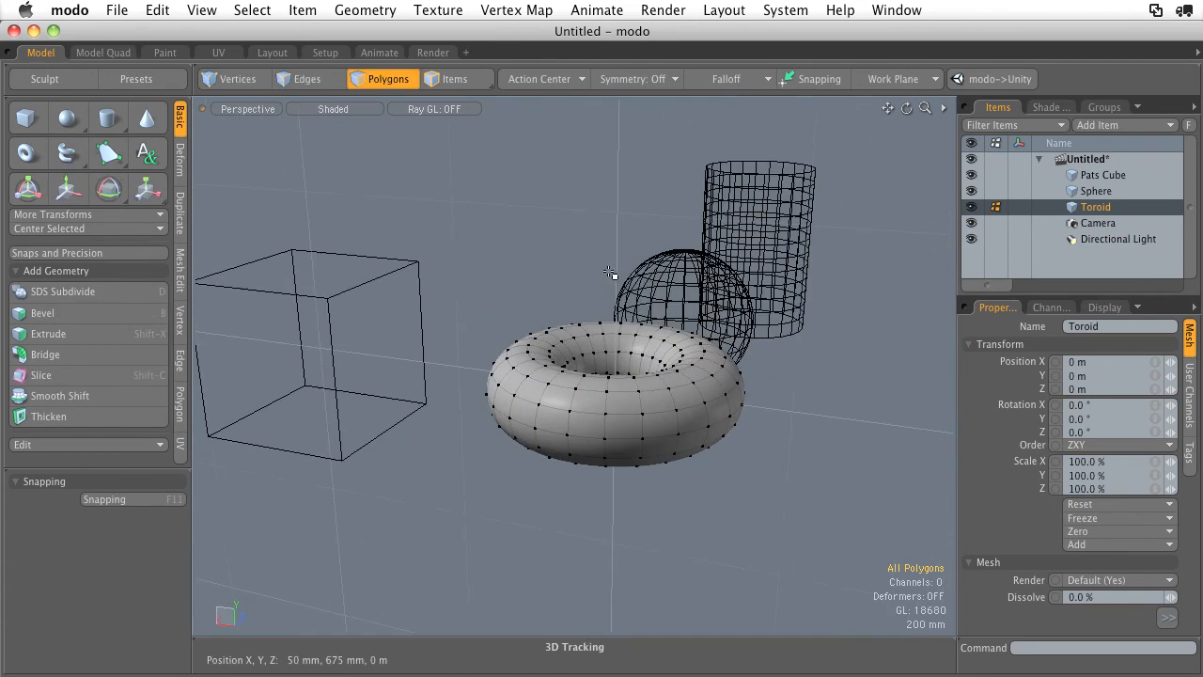